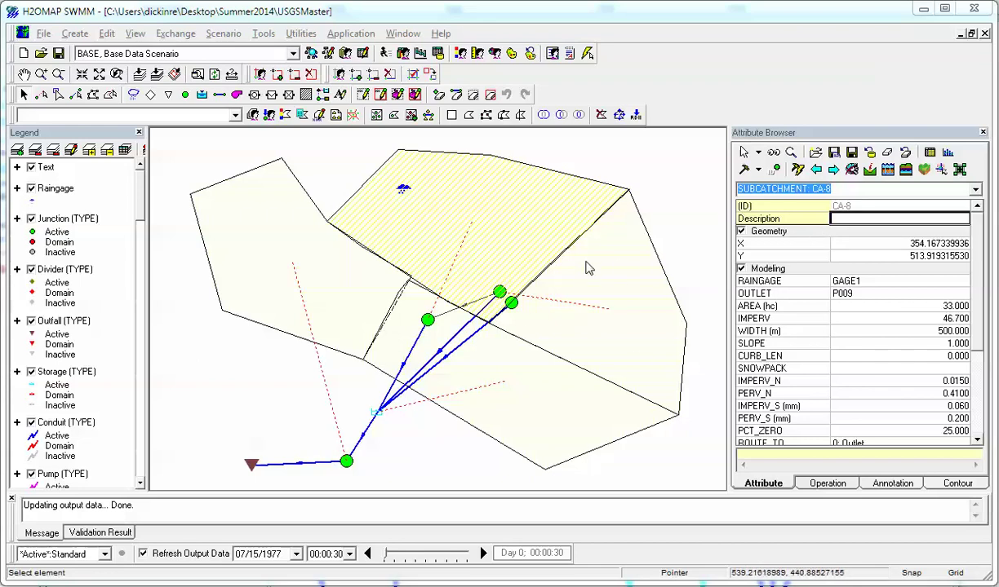
# Select subcatchment CA-8, open its LID Usage settings, and close them without changes
pyautogui.click(526, 234)
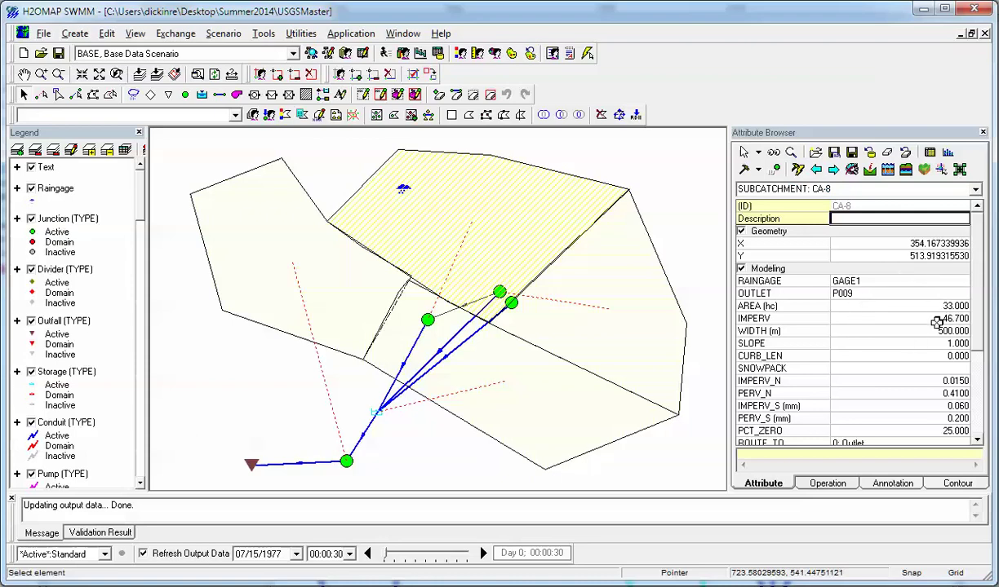
pyautogui.click(959, 169)
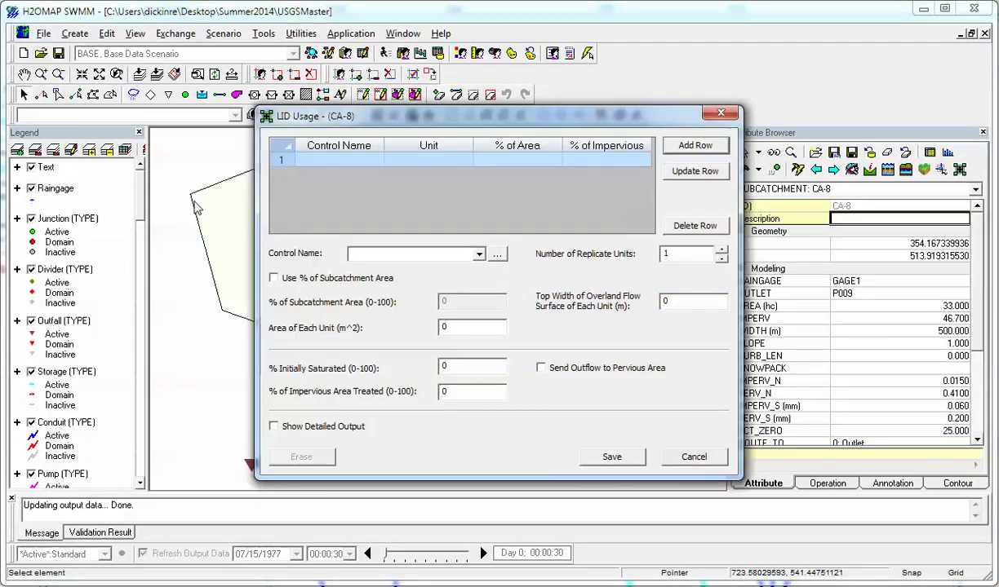
pyautogui.click(694, 457)
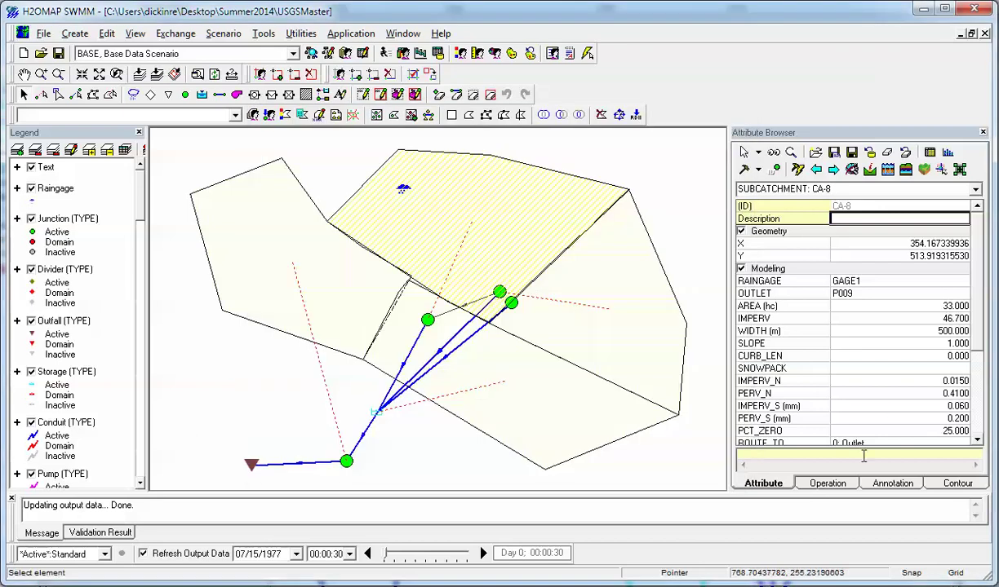
# Create a new LID control under Hydrology > LID Controls with ID LID-102
pyautogui.click(824, 483)
pyautogui.click(789, 269)
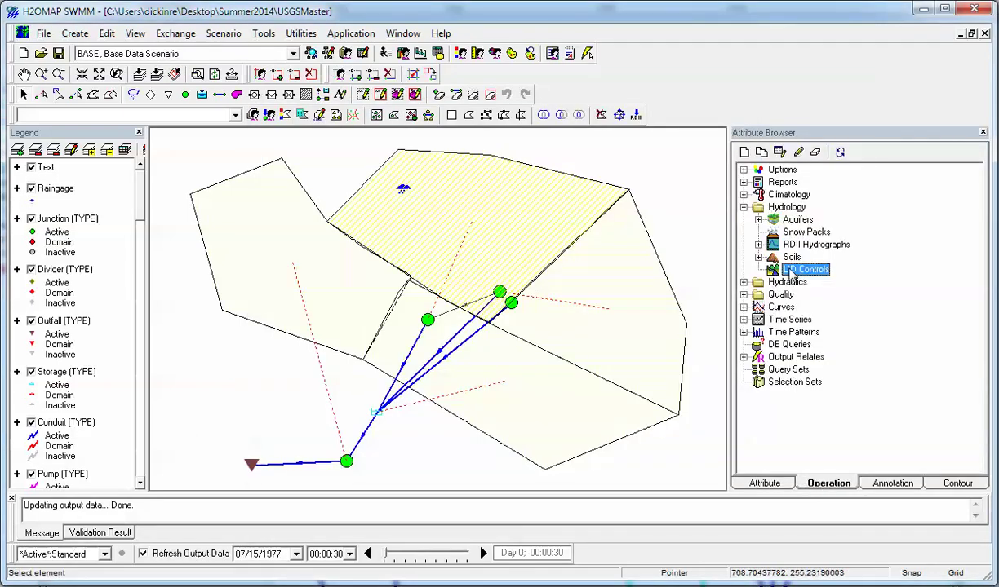
pyautogui.rightClick(812, 270)
pyautogui.click(824, 280)
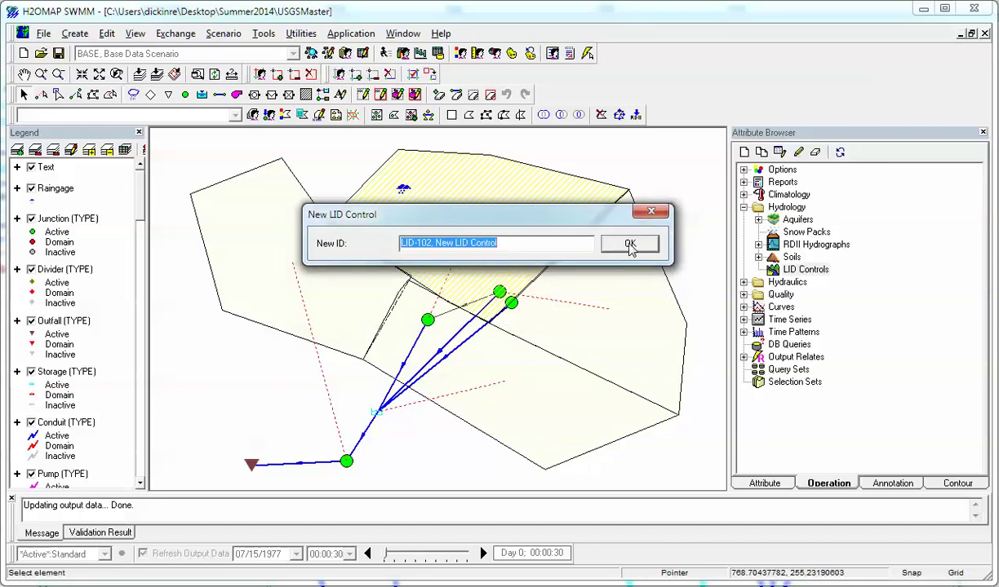
pyautogui.click(629, 244)
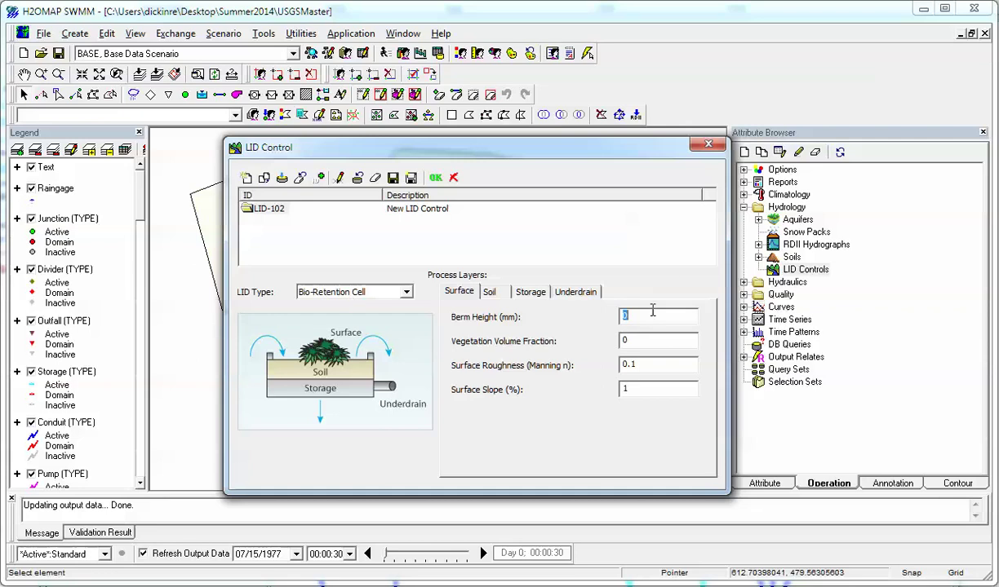
# Review the Bio-Retention Cell's Soil, Storage and Underdrain layers, then return to Surface
pyautogui.click(490, 293)
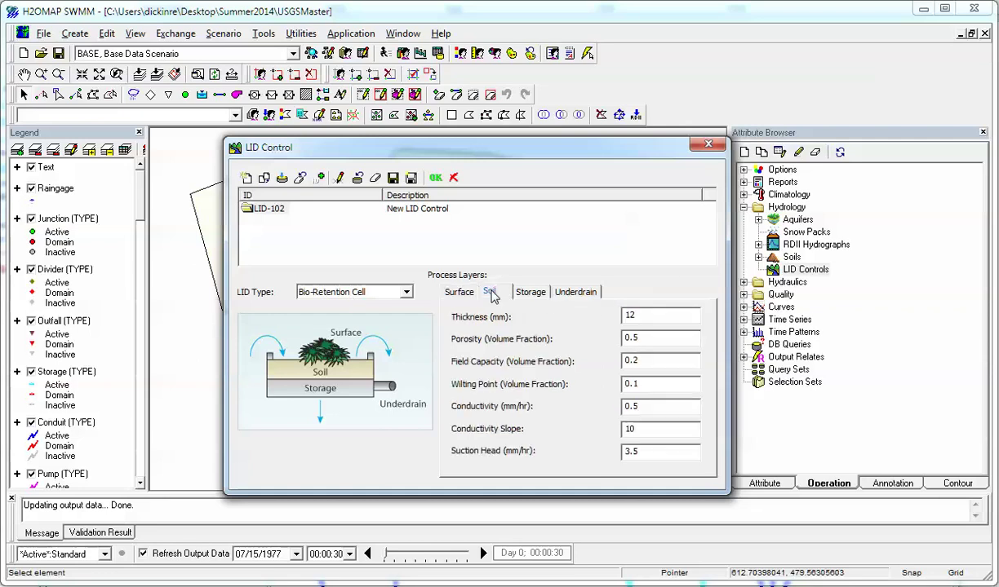
pyautogui.click(543, 296)
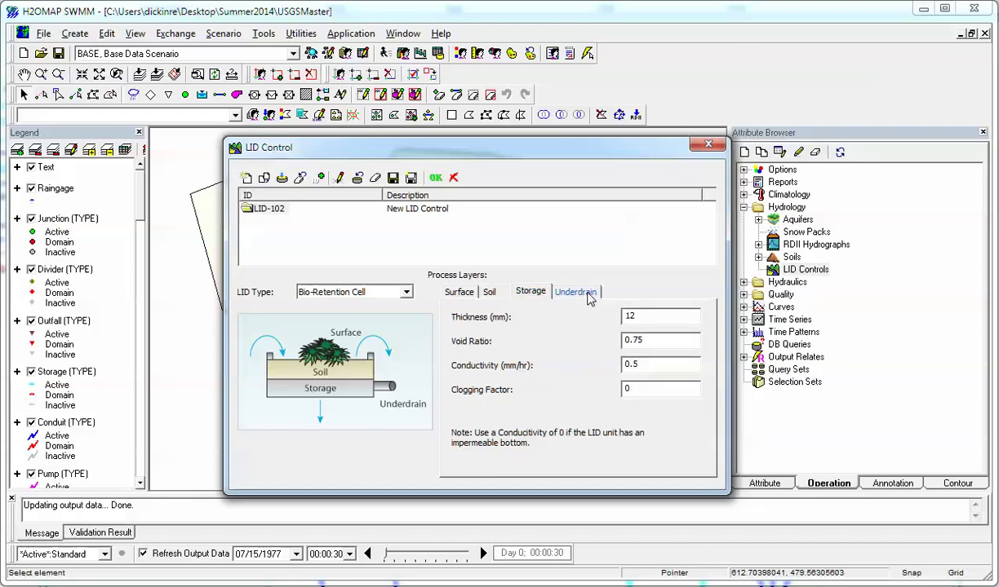
pyautogui.click(576, 294)
pyautogui.click(472, 297)
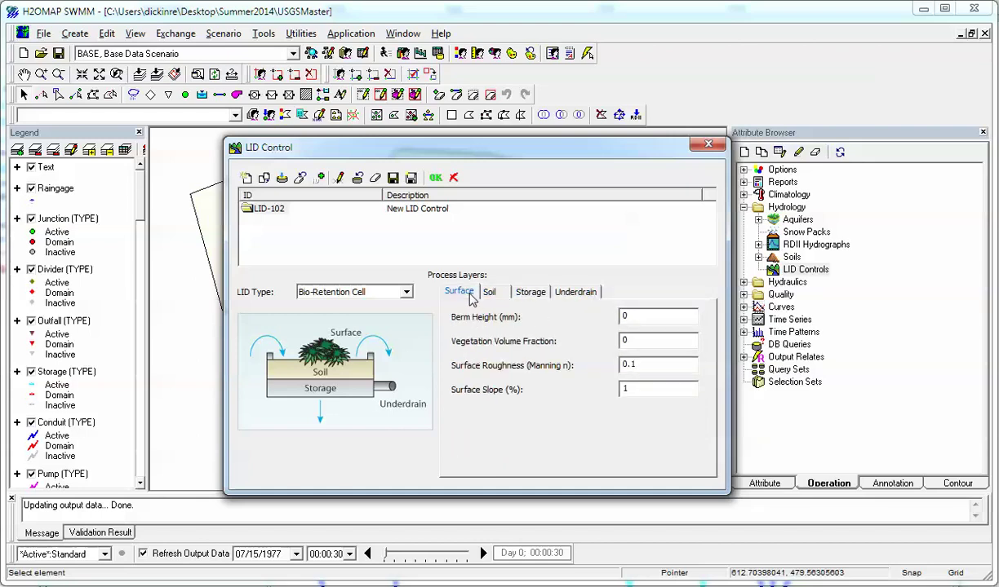
# Set the LID type to Rain Garden, revert to Bio-Retention Cell, then choose Rain Garden again
pyautogui.click(408, 295)
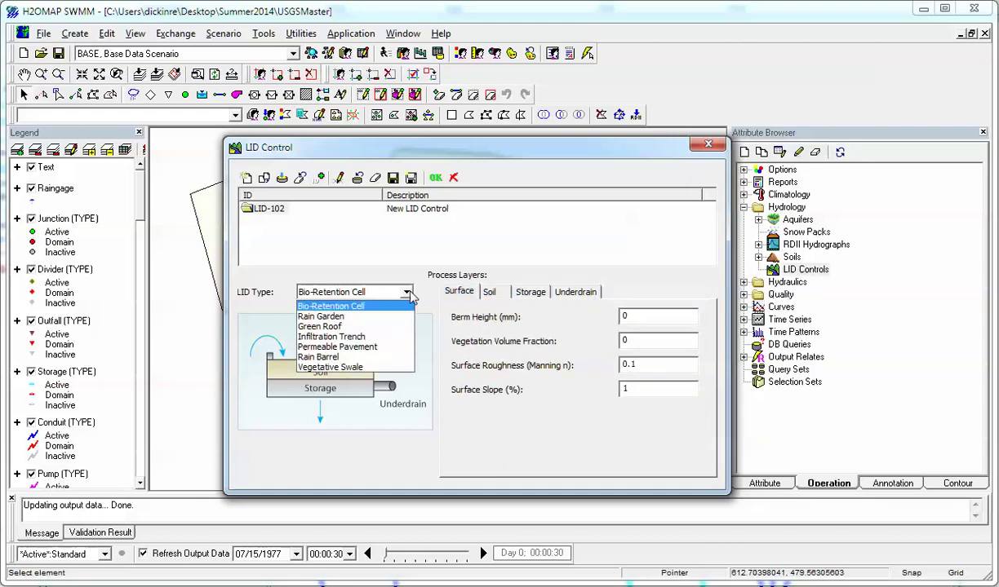
pyautogui.click(326, 316)
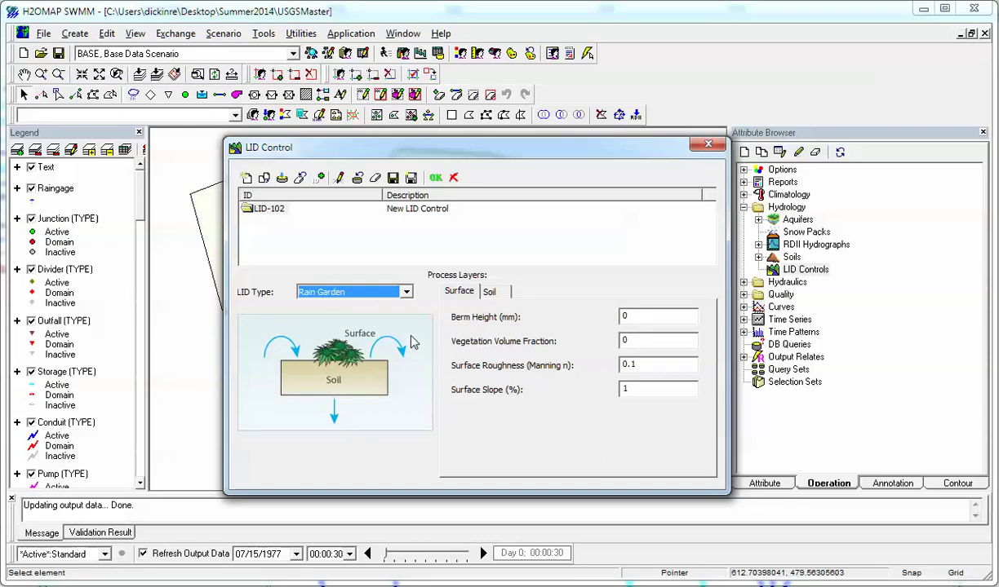
pyautogui.click(382, 292)
pyautogui.click(357, 306)
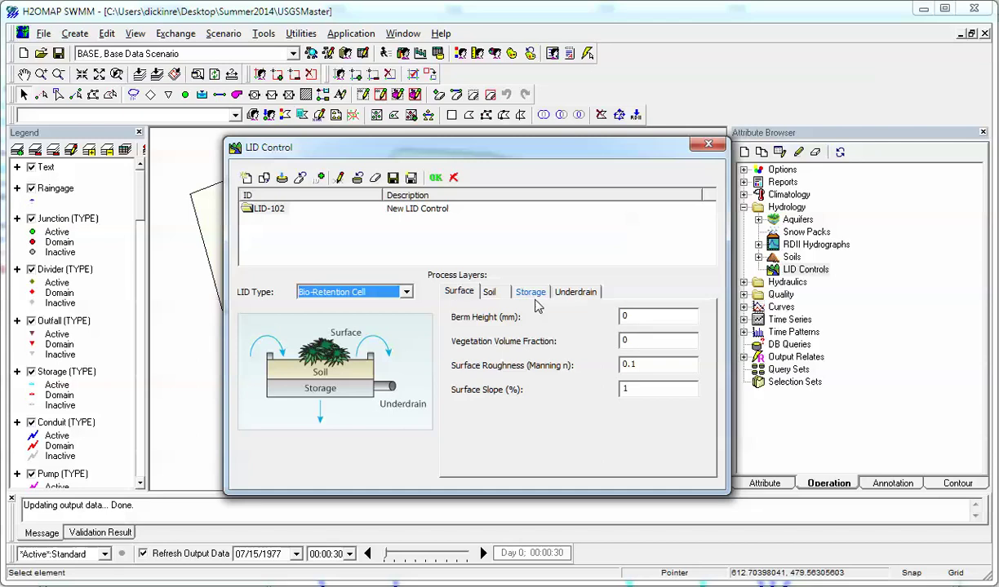
pyautogui.click(308, 291)
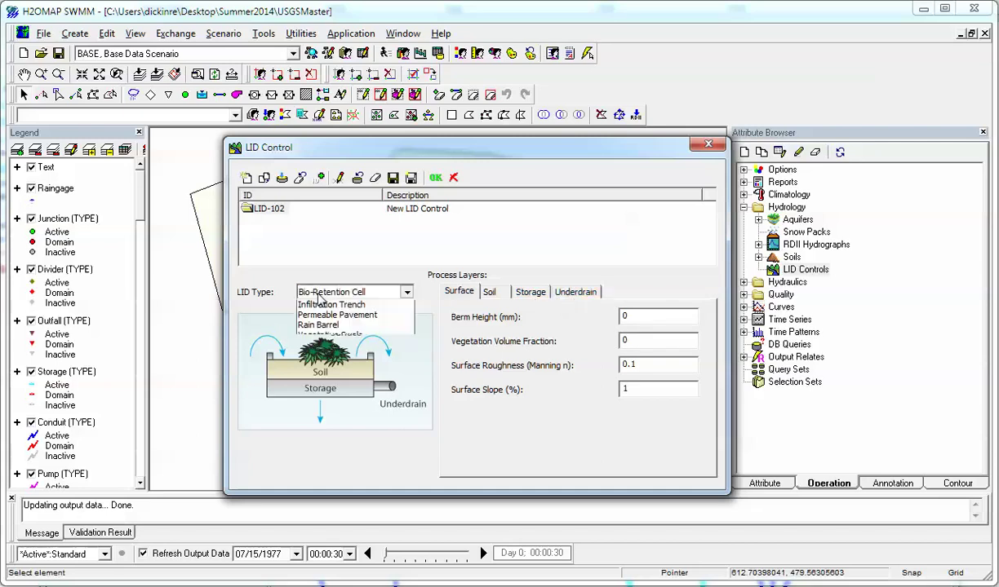
pyautogui.click(327, 318)
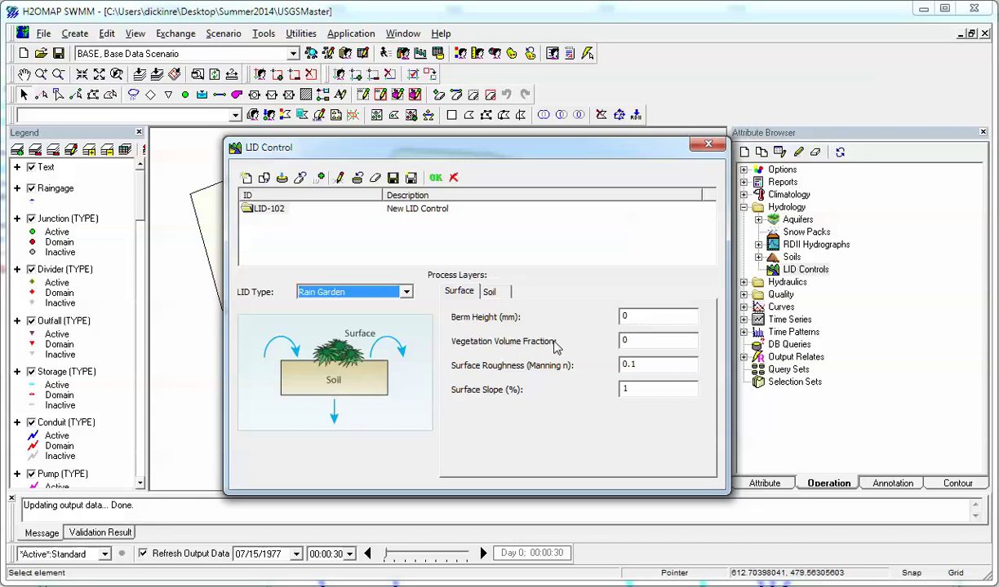
pyautogui.click(334, 291)
# Try the Green Roof, Infiltration Trench and Permeable Pavement types, then settle on Rain Barrel
pyautogui.click(333, 329)
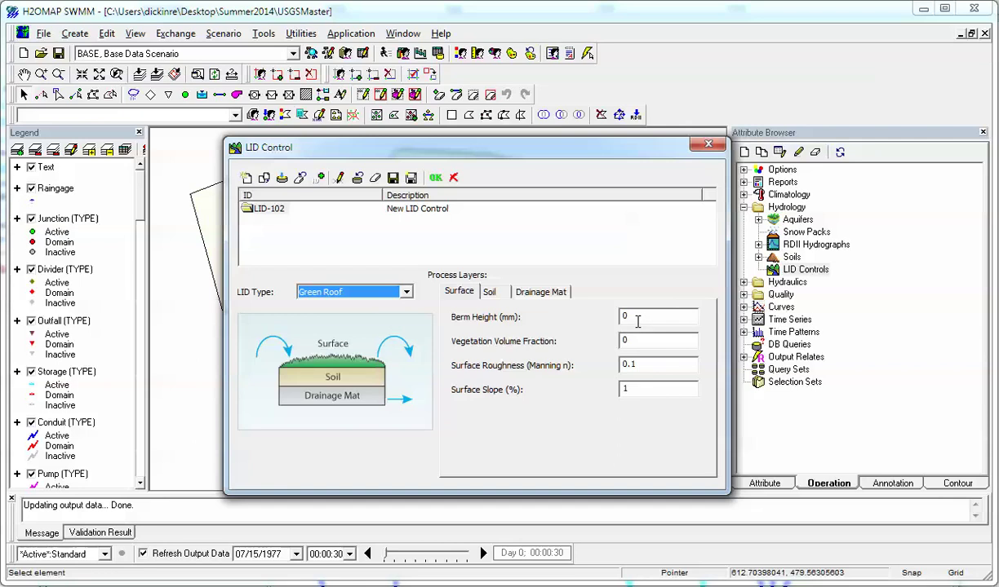
pyautogui.click(549, 294)
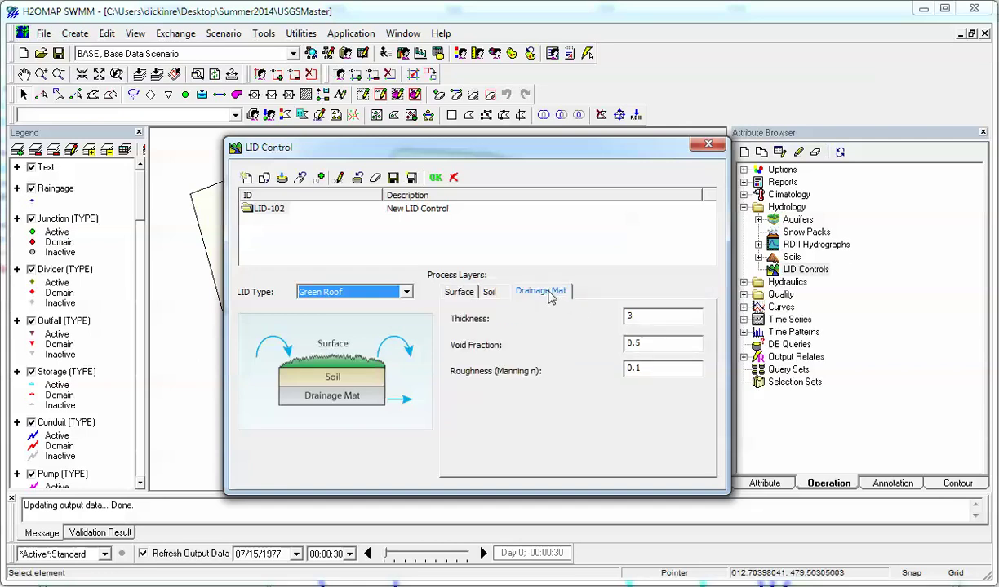
pyautogui.click(356, 291)
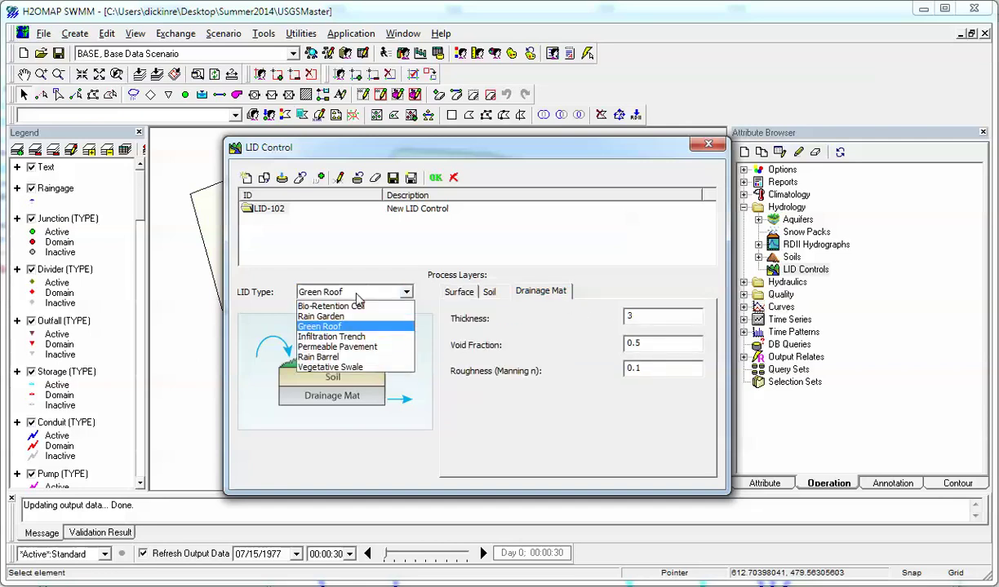
pyautogui.click(330, 337)
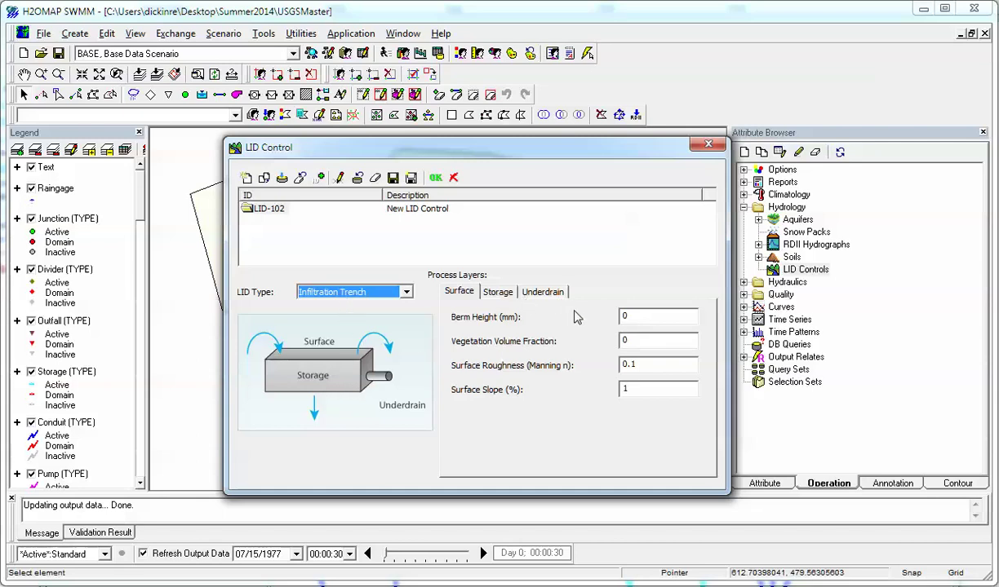
pyautogui.click(362, 294)
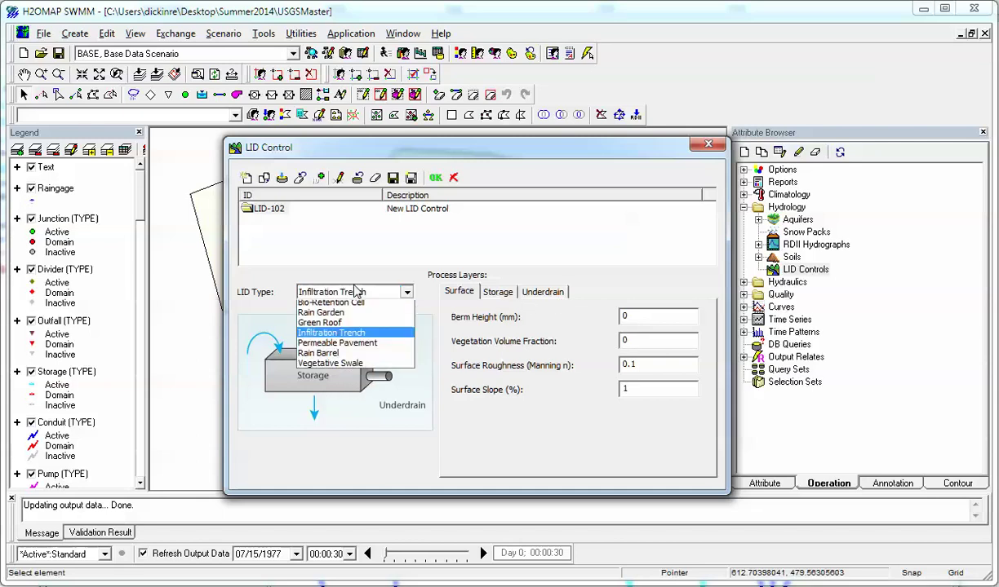
pyautogui.click(341, 348)
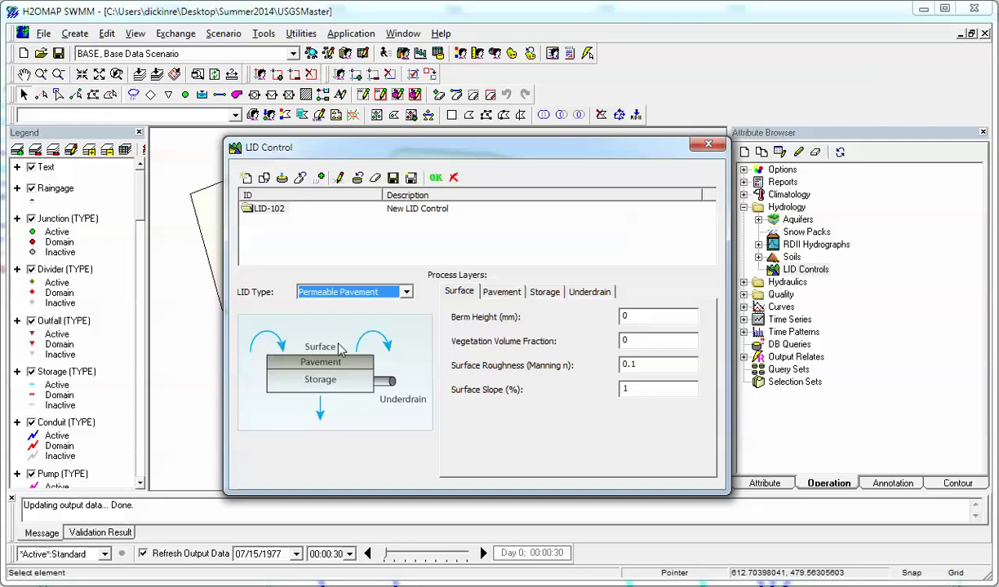
pyautogui.click(502, 294)
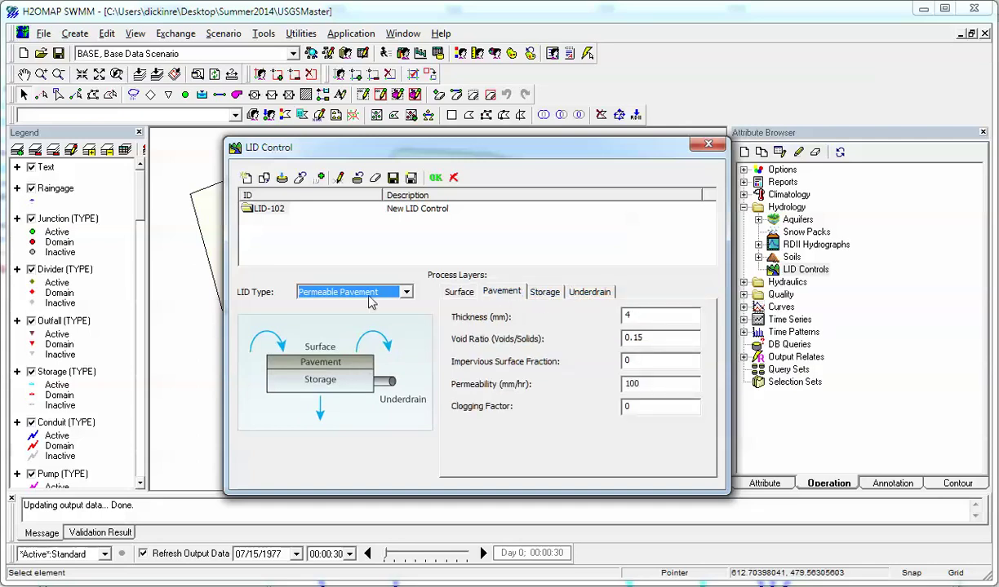
pyautogui.click(361, 297)
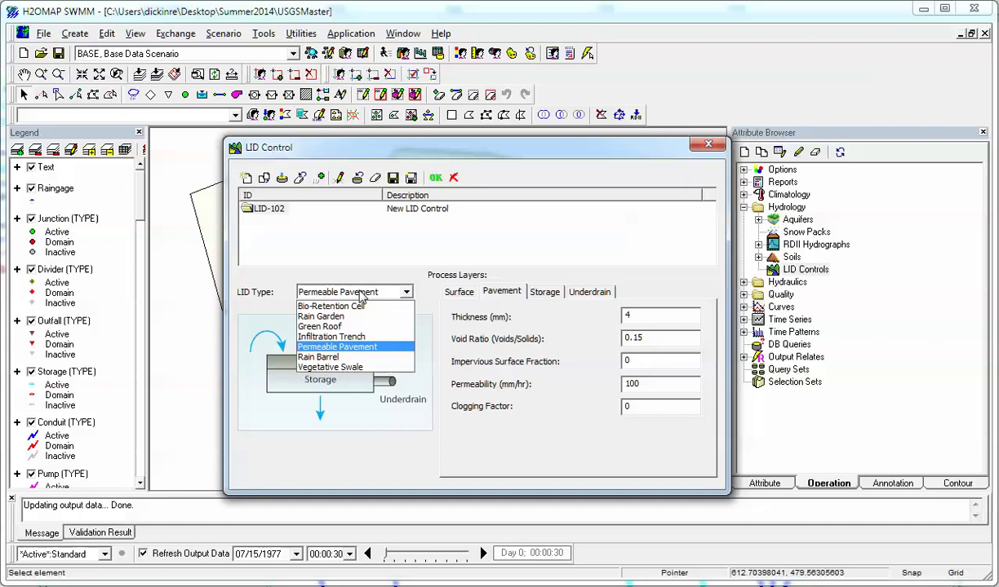
pyautogui.click(319, 356)
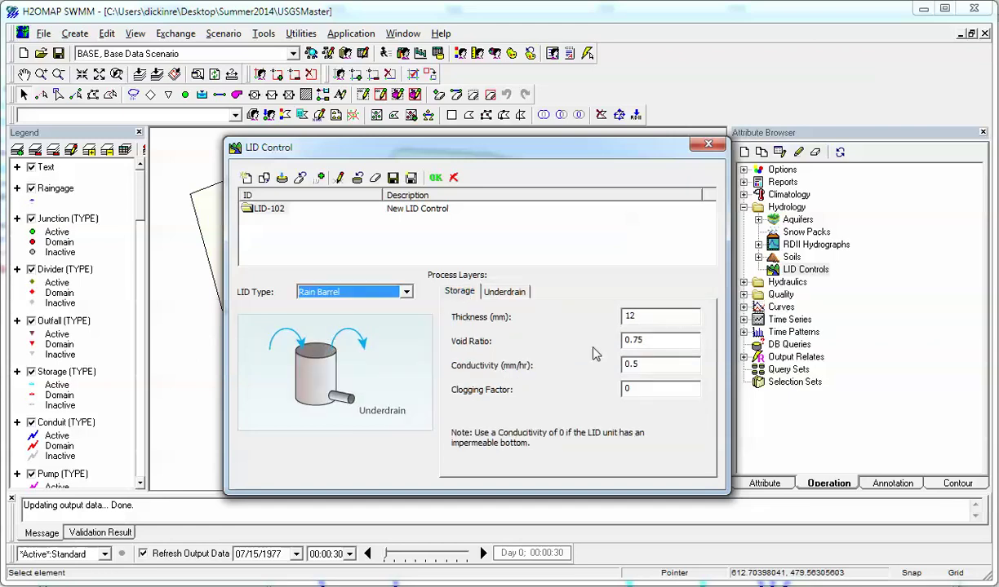
# Set the Rain Barrel's underdrain Drain Coefficient to 1 mm/hr
pyautogui.click(500, 296)
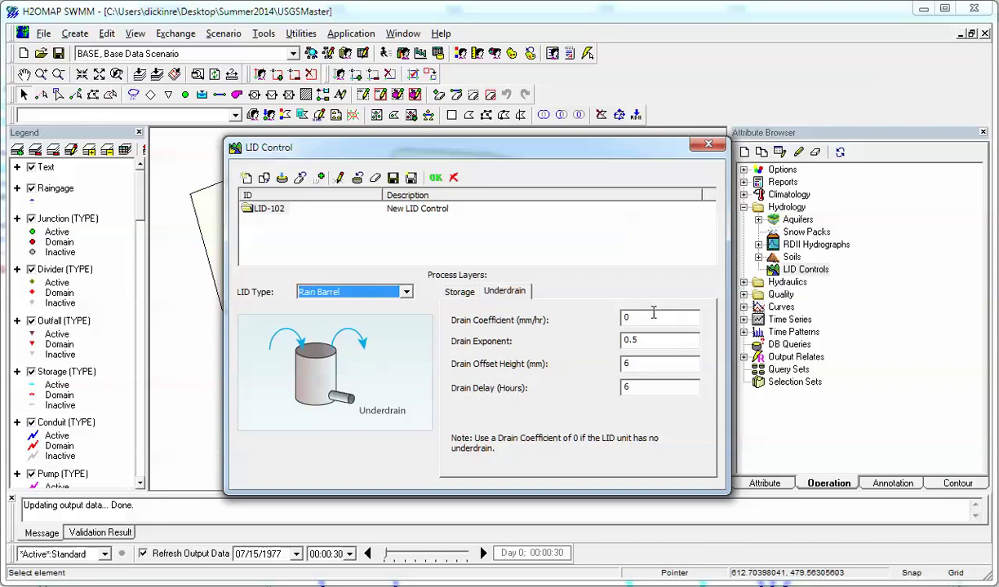
pyautogui.click(620, 317)
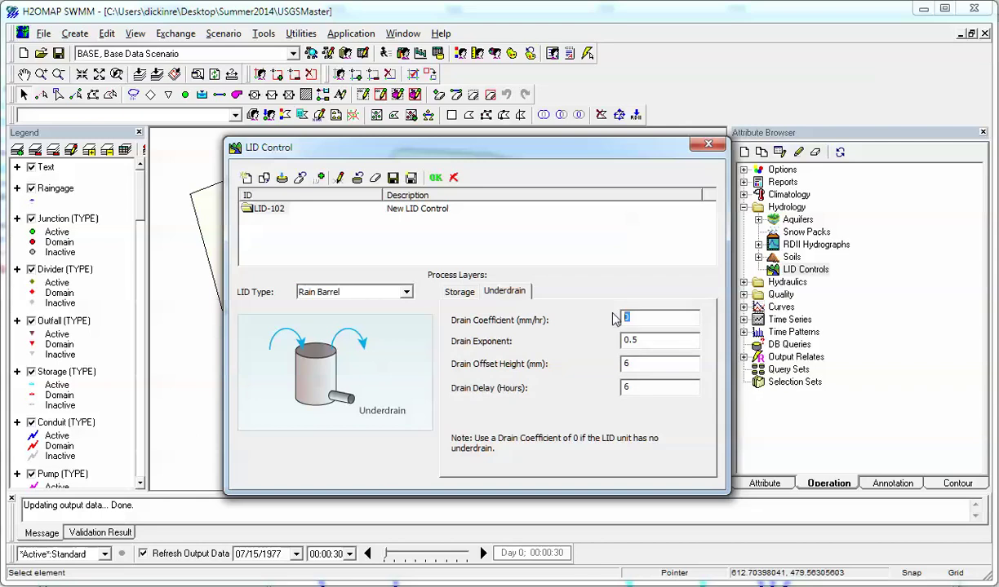
pyautogui.write('1')
pyautogui.click(383, 292)
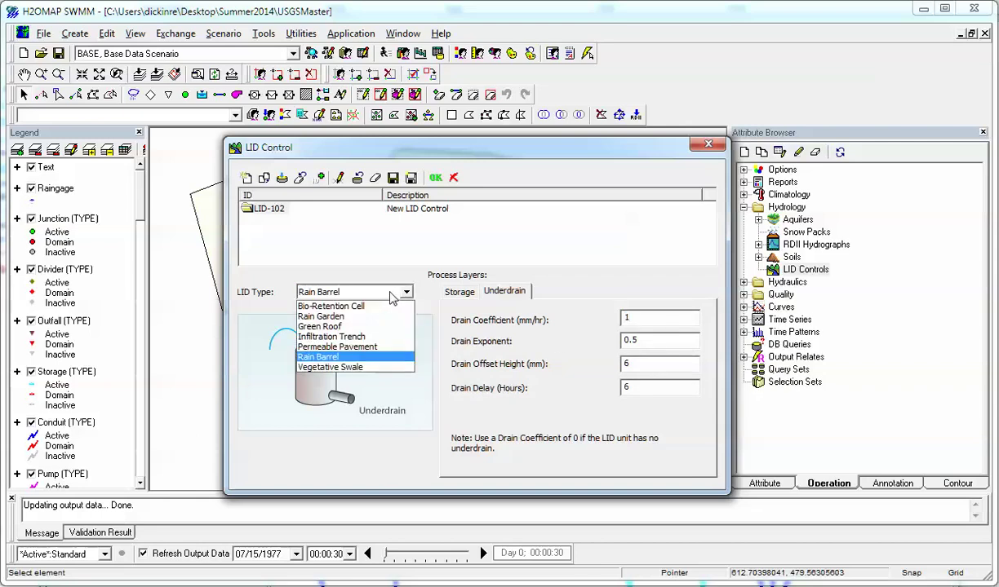
# Change LID-102 to a Vegetative Swale with berm height 1 and save it
pyautogui.click(343, 369)
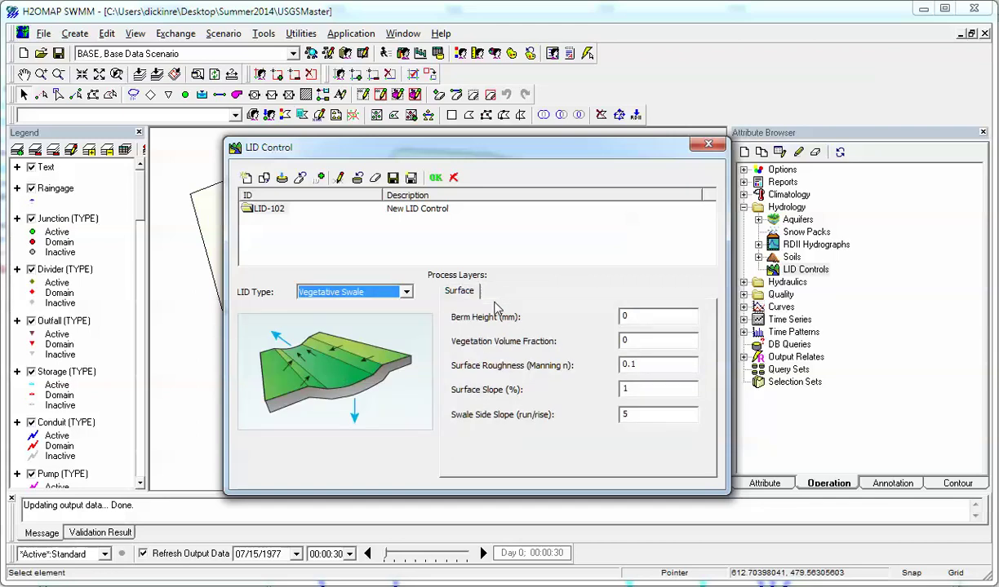
pyautogui.press('Tab')
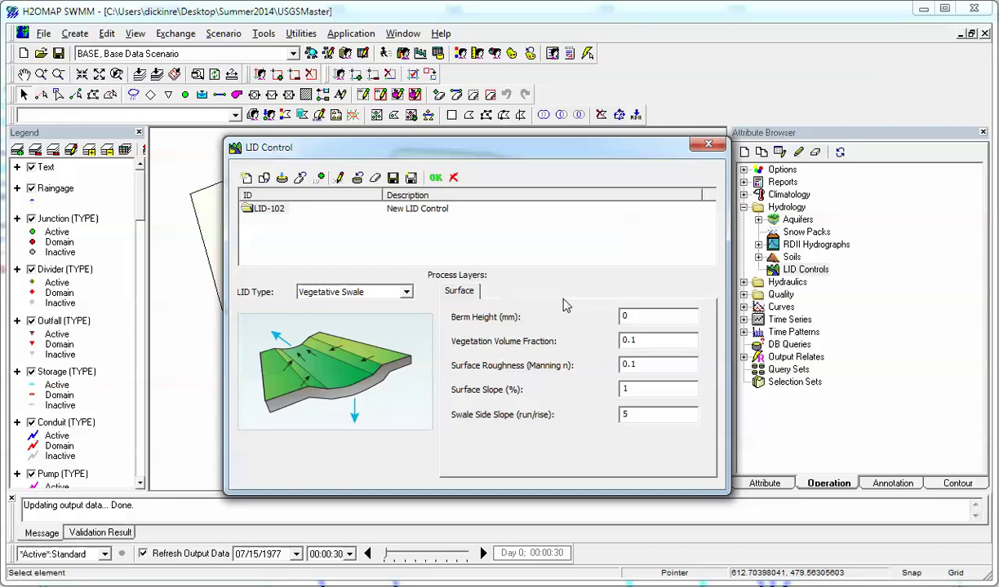
pyautogui.doubleClick(645, 319)
pyautogui.write('1')
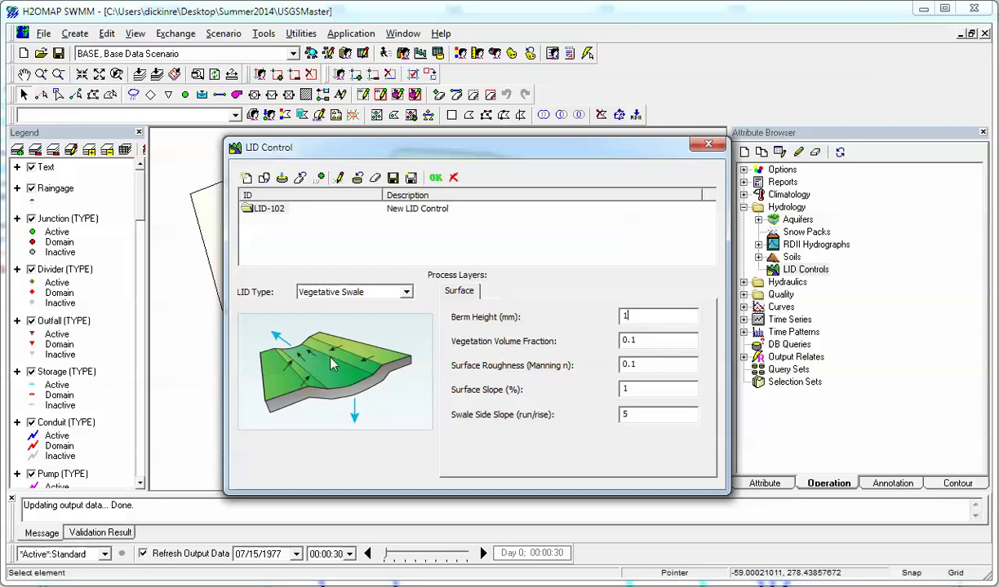
pyautogui.click(436, 179)
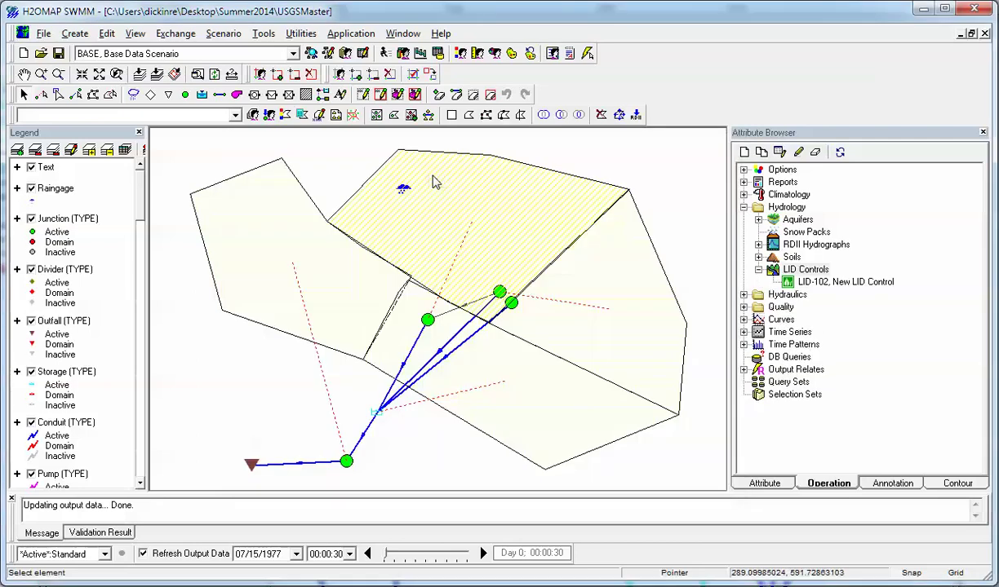
# Add LID-102 as a row in subcatchment CA-8's LID Usage table
pyautogui.click(526, 238)
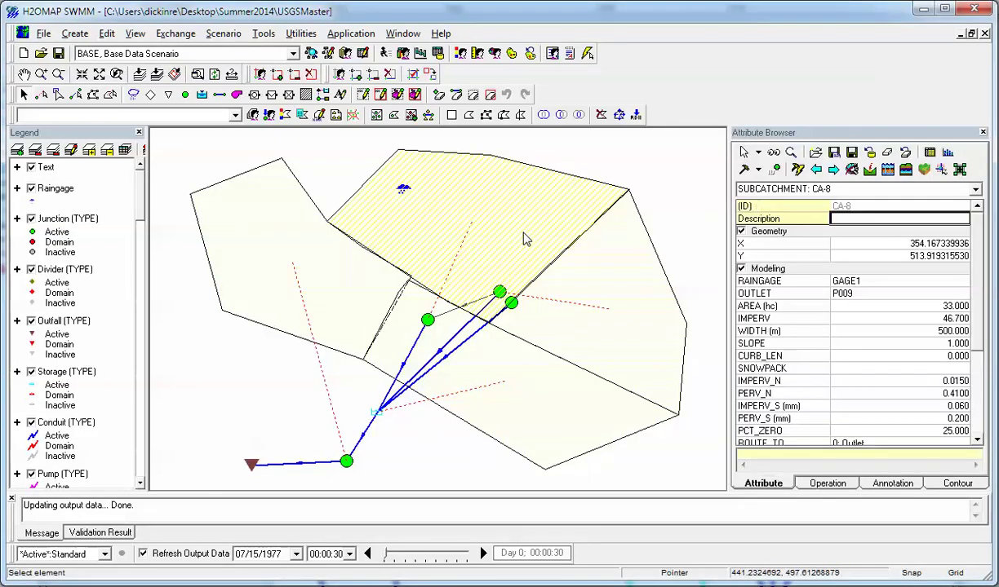
pyautogui.click(961, 169)
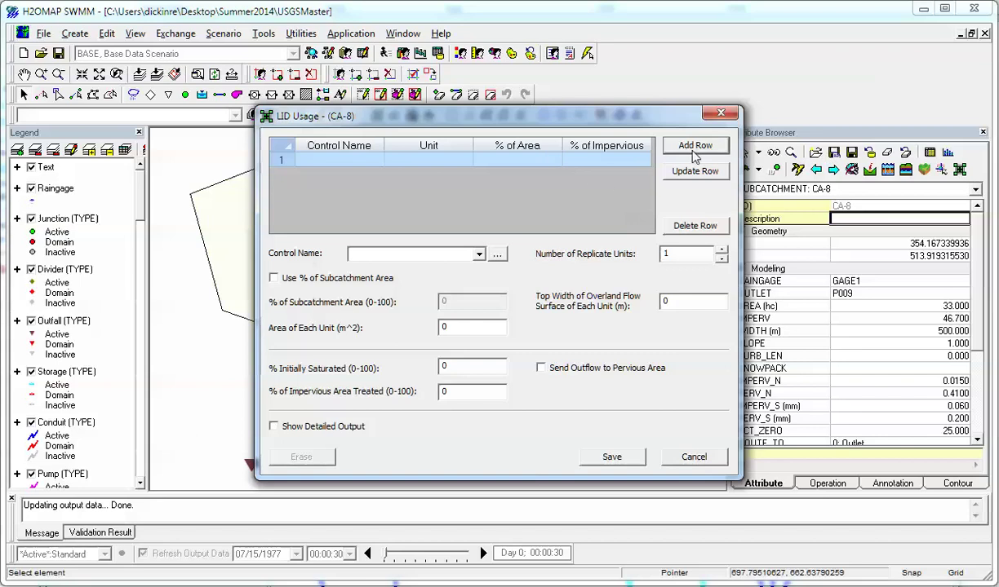
pyautogui.click(463, 253)
pyautogui.click(388, 279)
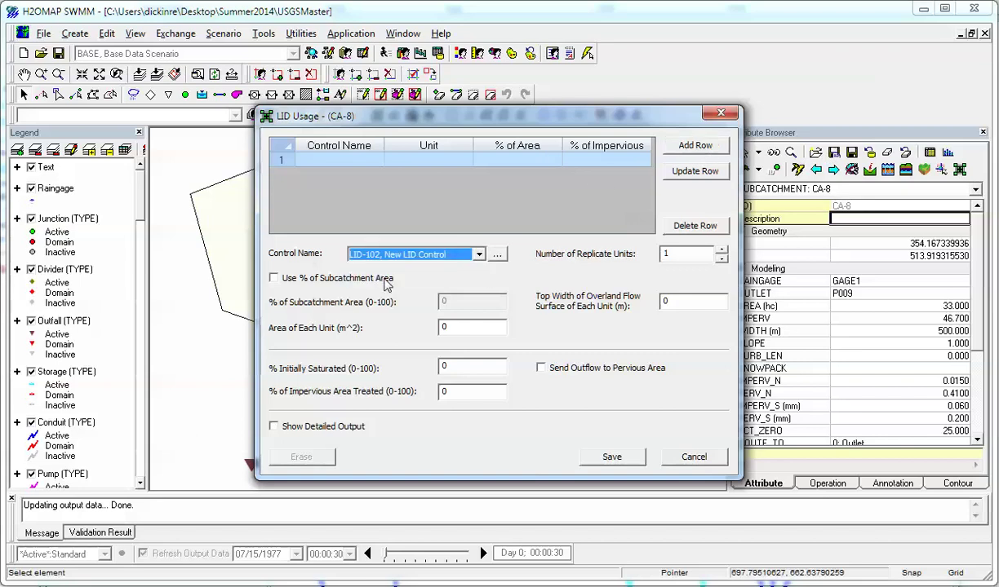
pyautogui.click(698, 146)
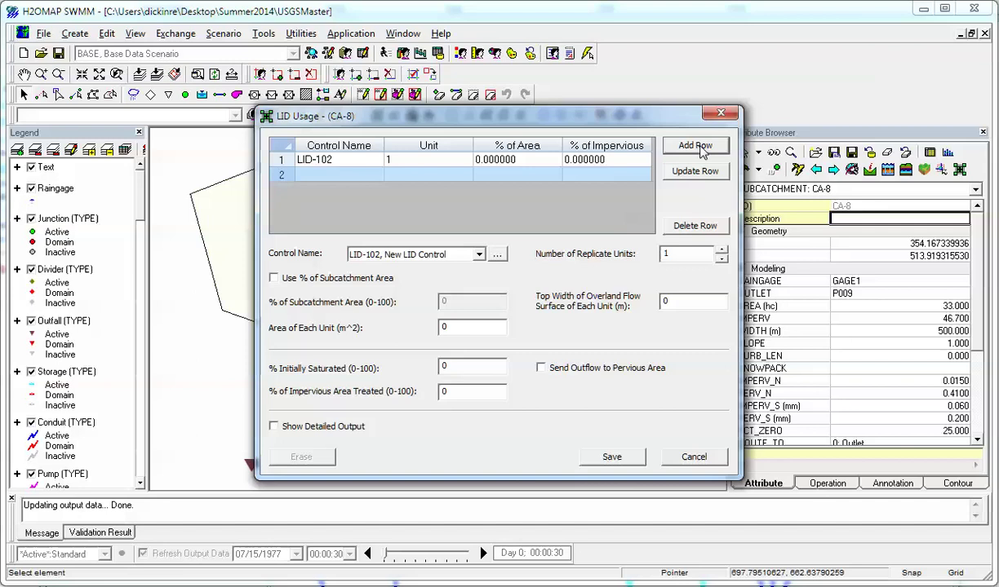
# Set 2 replicate units, outflow to pervious area, 23% impervious treated, 12% initially saturated
pyautogui.click(721, 250)
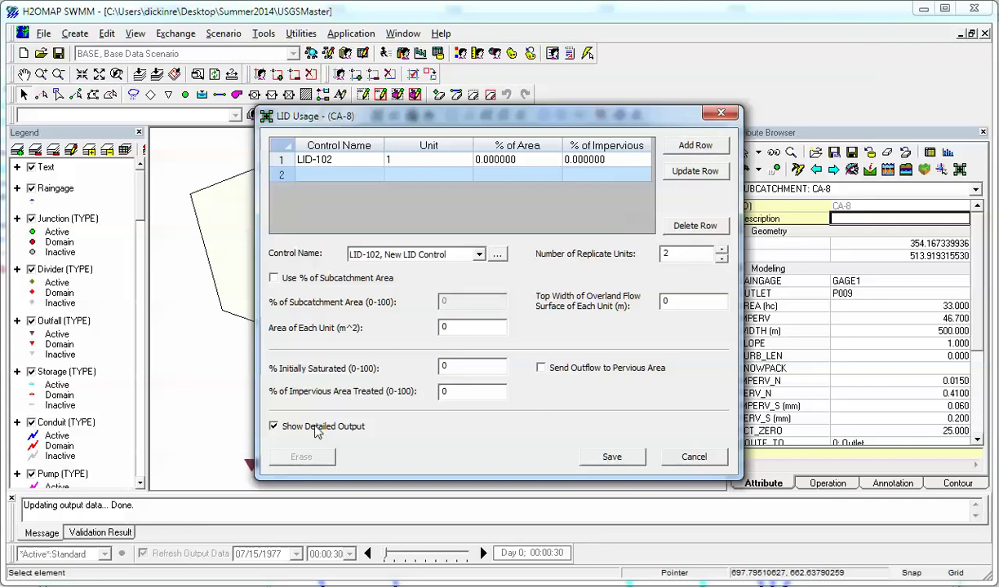
pyautogui.click(562, 368)
pyautogui.doubleClick(438, 392)
pyautogui.write('23')
pyautogui.doubleClick(479, 365)
pyautogui.write('12')
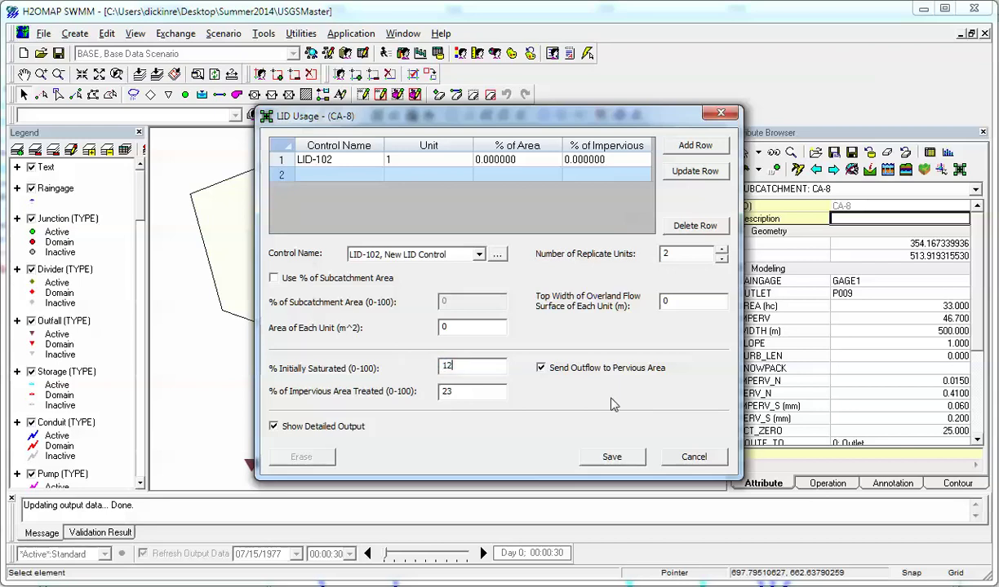